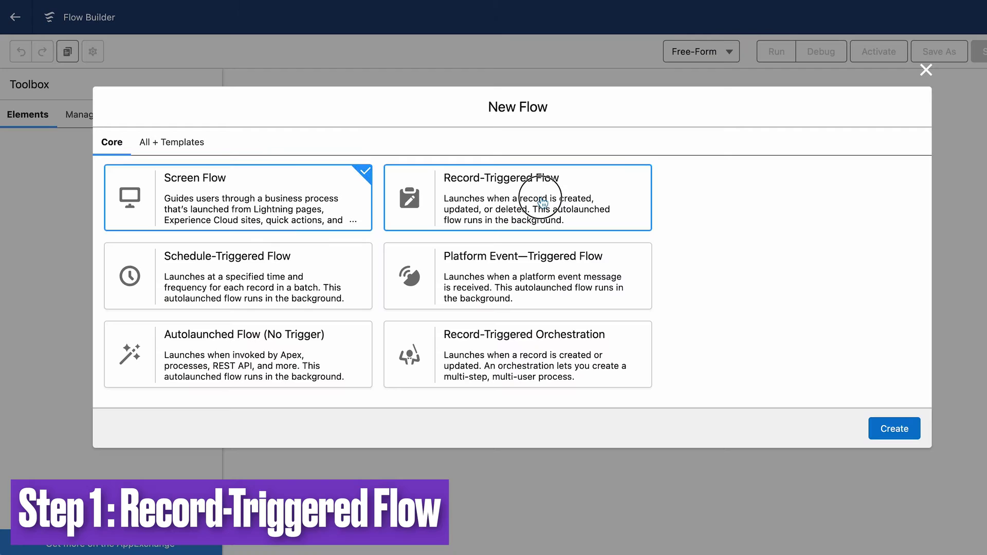
# Create a record-triggered flow on Account that runs when a record is updated.
pyautogui.click(458, 196)
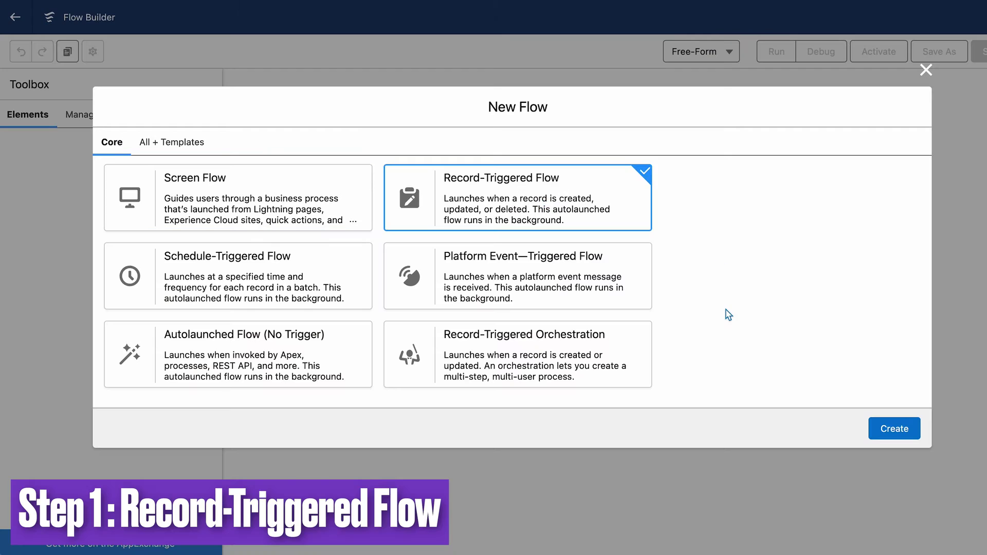
pyautogui.click(894, 429)
pyautogui.click(538, 161)
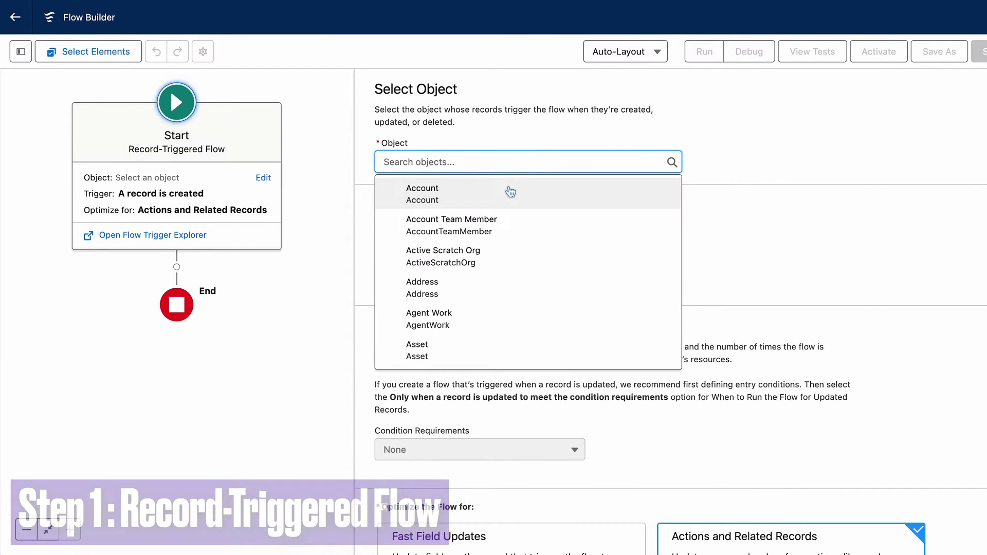
pyautogui.click(509, 192)
pyautogui.click(433, 272)
# Set the entry condition to All Conditions Met: Active__c Is Changed equals True.
pyautogui.scroll(-3, 448, 309)
pyautogui.click(462, 374)
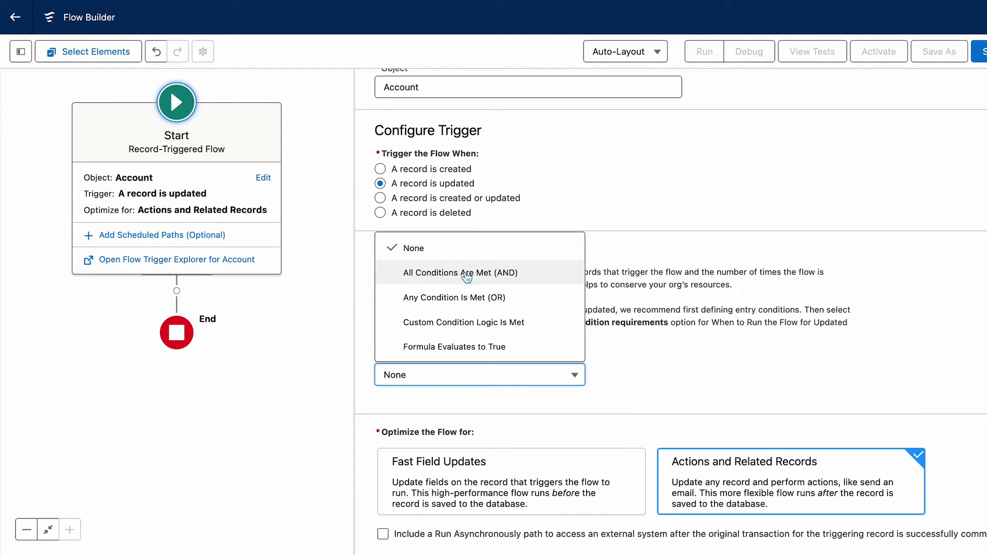
pyautogui.click(448, 271)
pyautogui.scroll(-1, 512, 409)
pyautogui.click(511, 370)
pyautogui.click(442, 237)
pyautogui.click(683, 364)
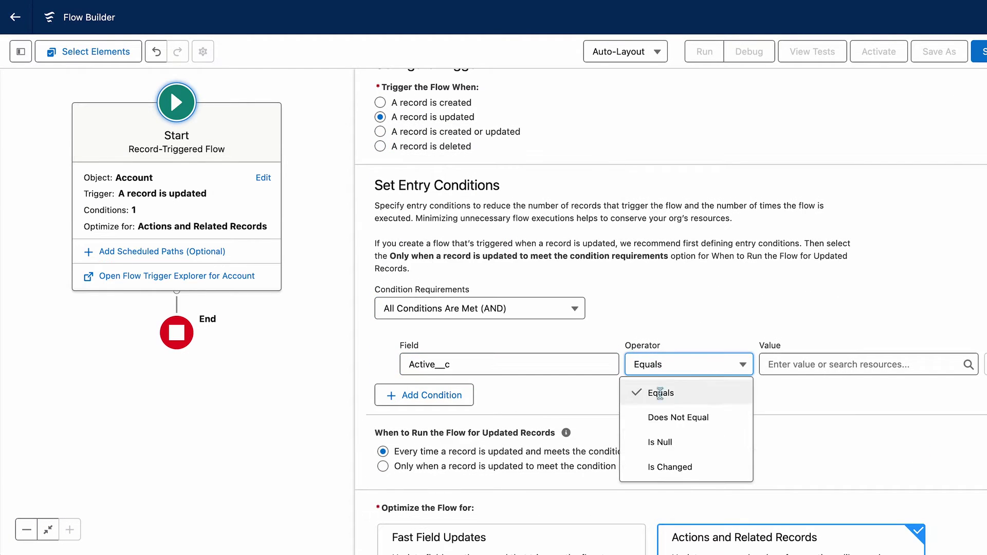
pyautogui.click(663, 466)
pyautogui.click(864, 364)
pyautogui.click(849, 446)
pyautogui.scroll(-3, 726, 419)
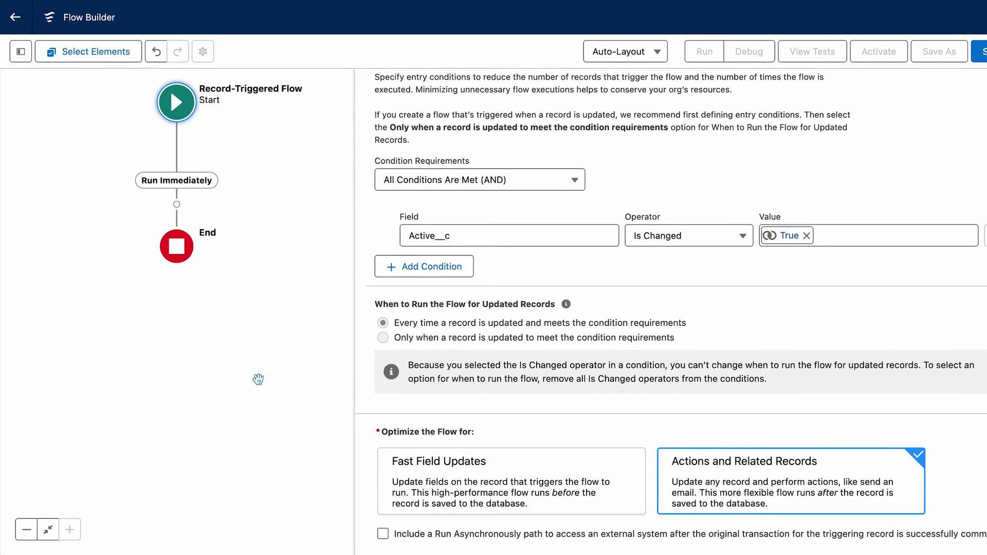
# Add a Get Records element, Get Related Contacts, that fetches Contact records.
pyautogui.click(176, 161)
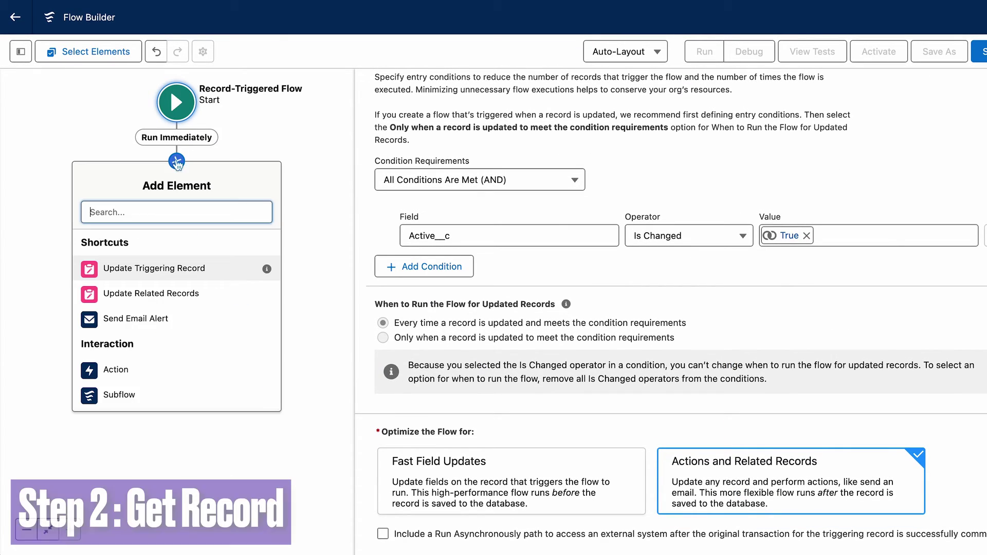
pyautogui.scroll(-3, 166, 351)
pyautogui.scroll(-3, 165, 351)
pyautogui.click(133, 370)
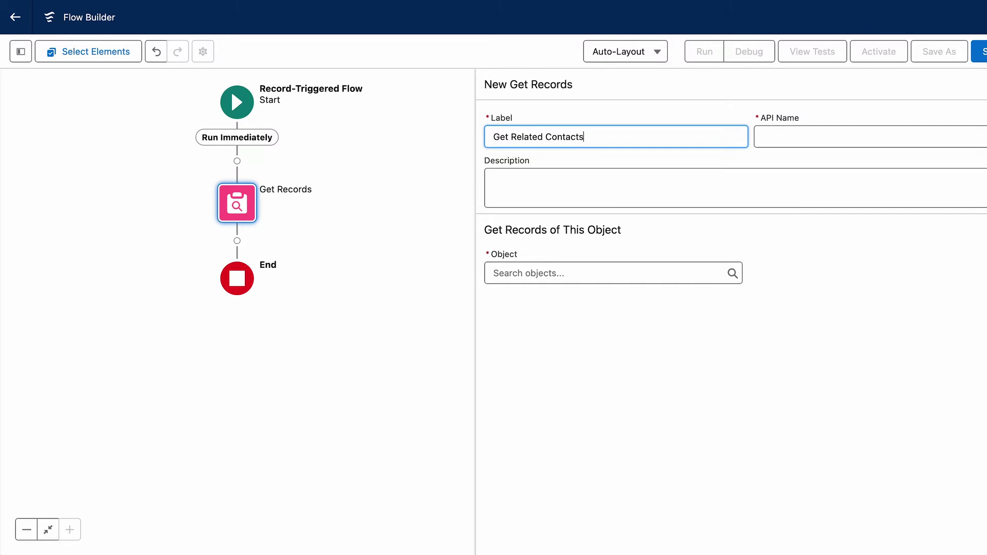
pyautogui.click(614, 273)
pyautogui.write('cont')
pyautogui.click(607, 384)
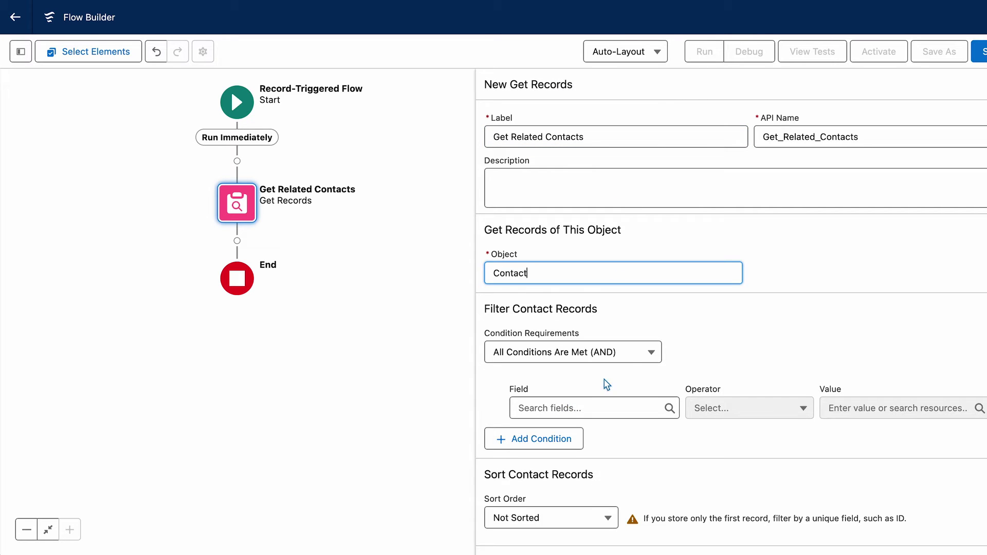
# Filter contacts where AccountId equals $Record > Account ID, storing all records.
pyautogui.scroll(-1, 636, 372)
pyautogui.click(636, 372)
pyautogui.write('acc')
pyautogui.click(600, 284)
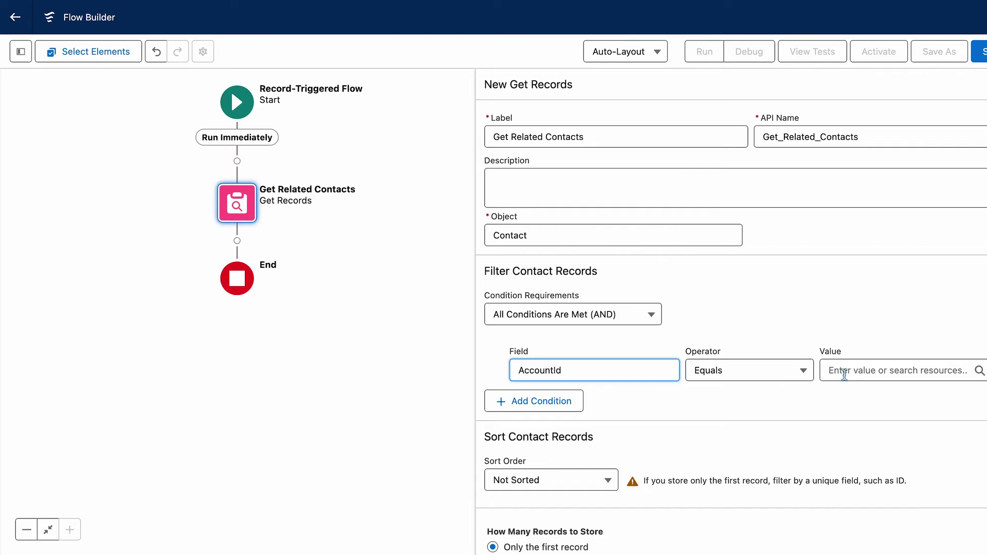
pyautogui.click(856, 371)
pyautogui.scroll(-3, 898, 288)
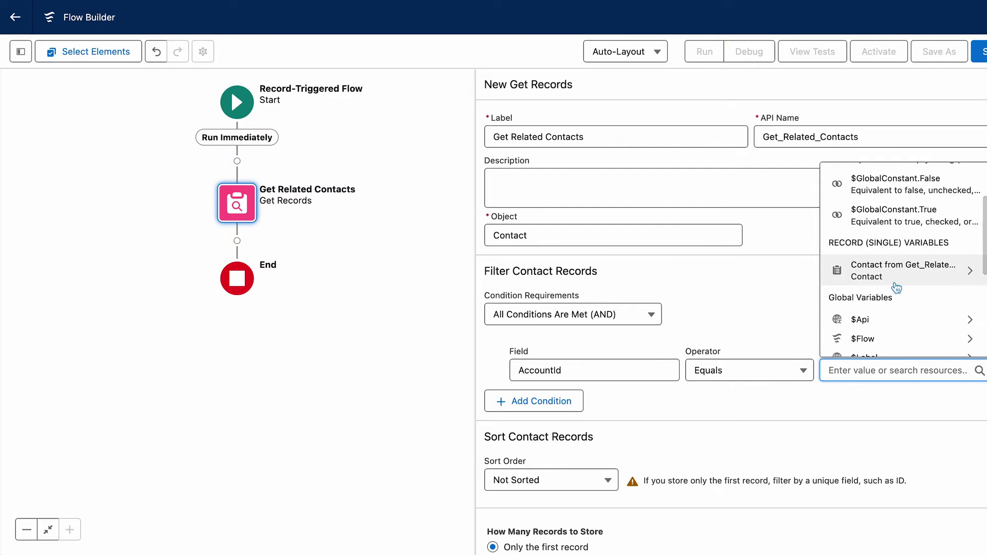
pyautogui.scroll(-3, 897, 288)
pyautogui.click(897, 256)
pyautogui.scroll(-3, 867, 260)
pyautogui.click(864, 260)
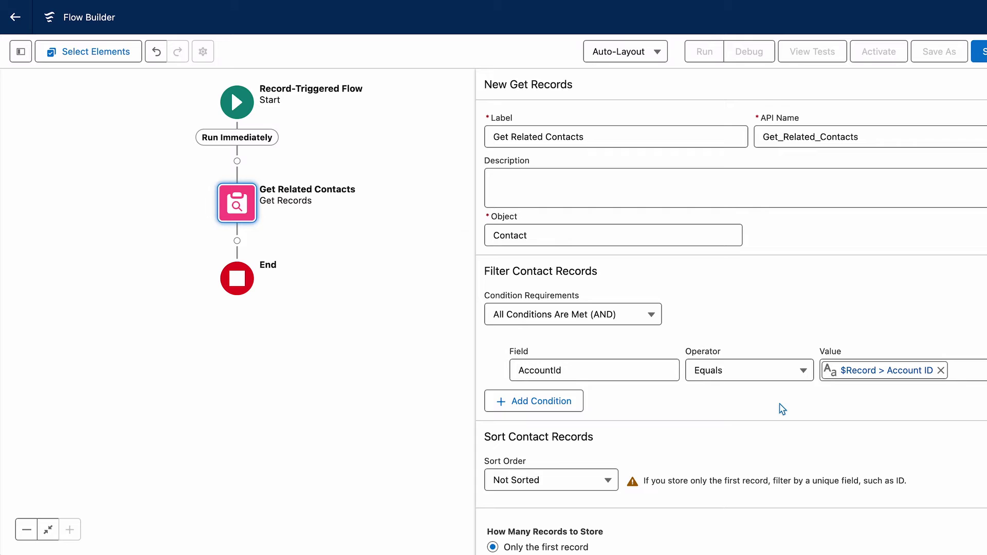
pyautogui.scroll(-2, 650, 466)
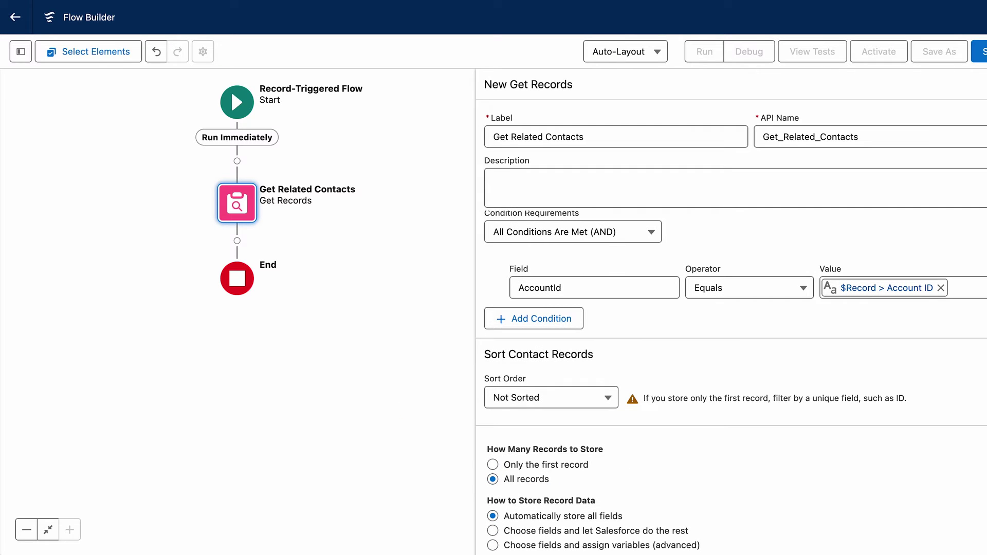
pyautogui.click(237, 241)
# Add a Loop named Loop through Contacts over the Get_Related_Contacts collection.
pyautogui.scroll(-3, 205, 414)
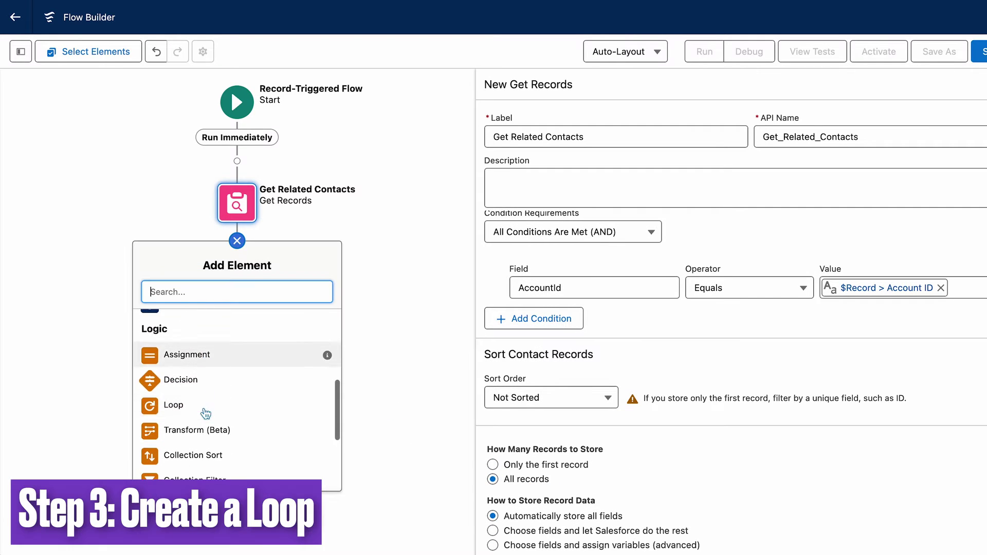
pyautogui.click(205, 414)
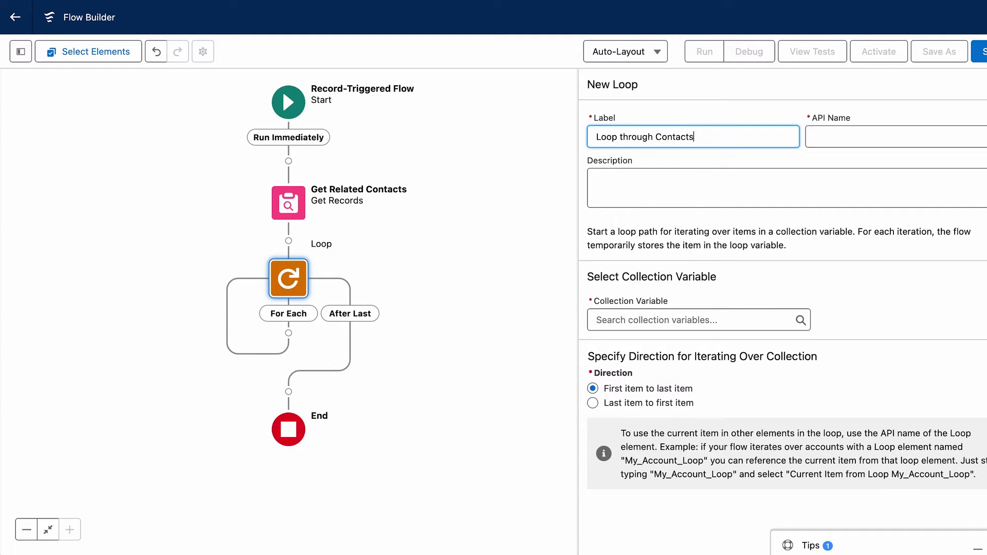
pyautogui.click(707, 267)
pyautogui.click(689, 319)
pyautogui.click(679, 403)
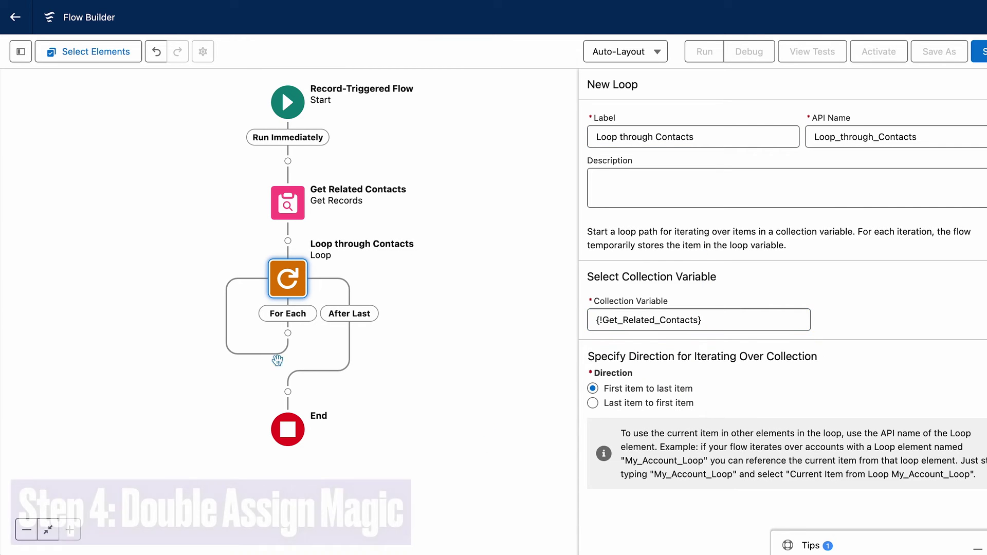
pyautogui.click(288, 333)
pyautogui.scroll(-5, 250, 454)
# Add an Assignment inside the loop labelled Assign New Active Value.
pyautogui.click(249, 453)
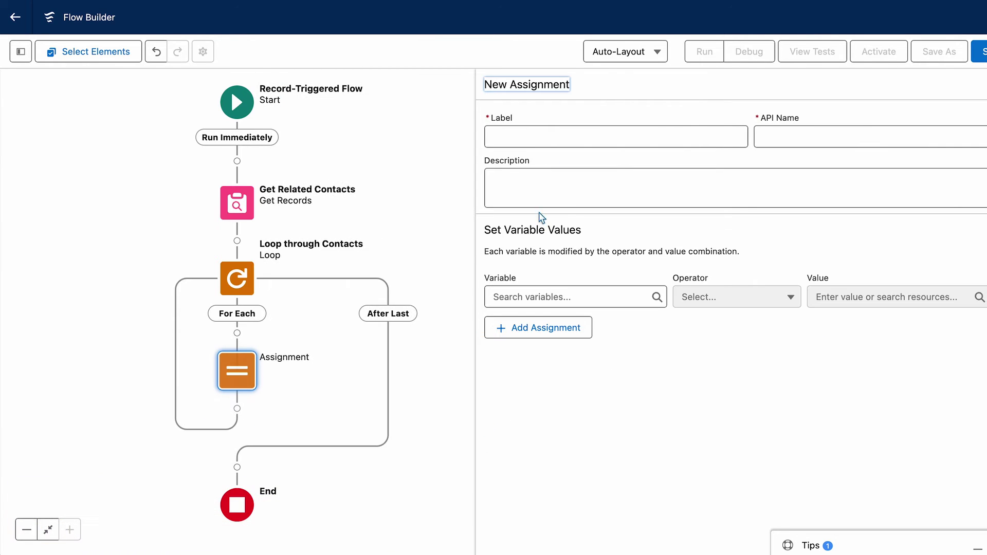
pyautogui.click(551, 139)
pyautogui.write('Assign New Active V')
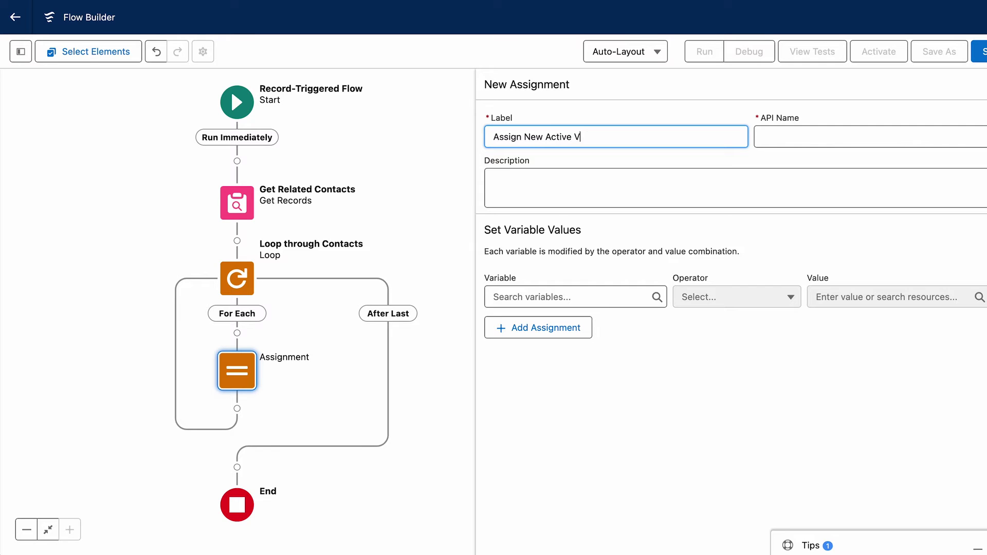
pyautogui.click(579, 361)
# Set the current contact's Active__c to $Record > Active in the assignment.
pyautogui.click(579, 295)
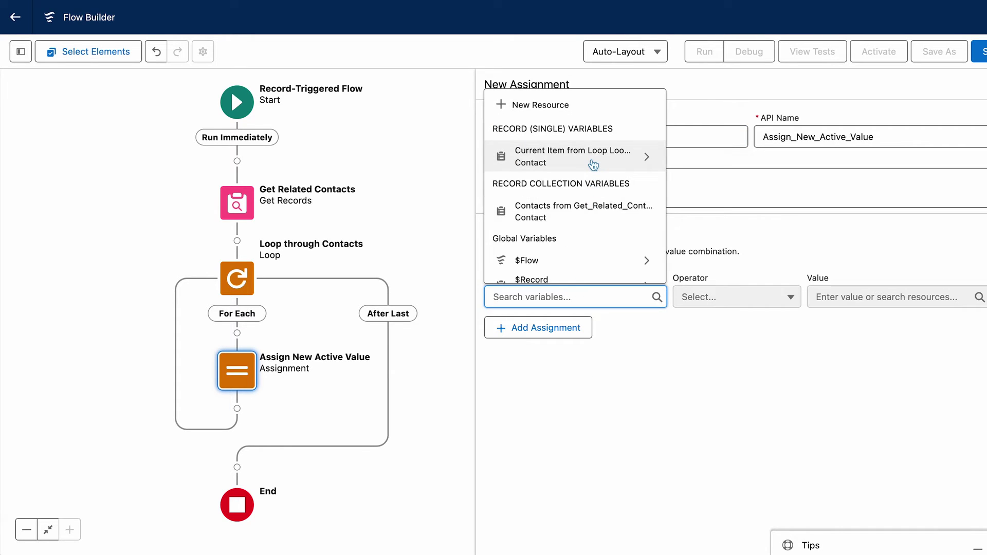
pyautogui.click(590, 161)
pyautogui.click(569, 138)
pyautogui.click(843, 296)
pyautogui.scroll(-5, 871, 231)
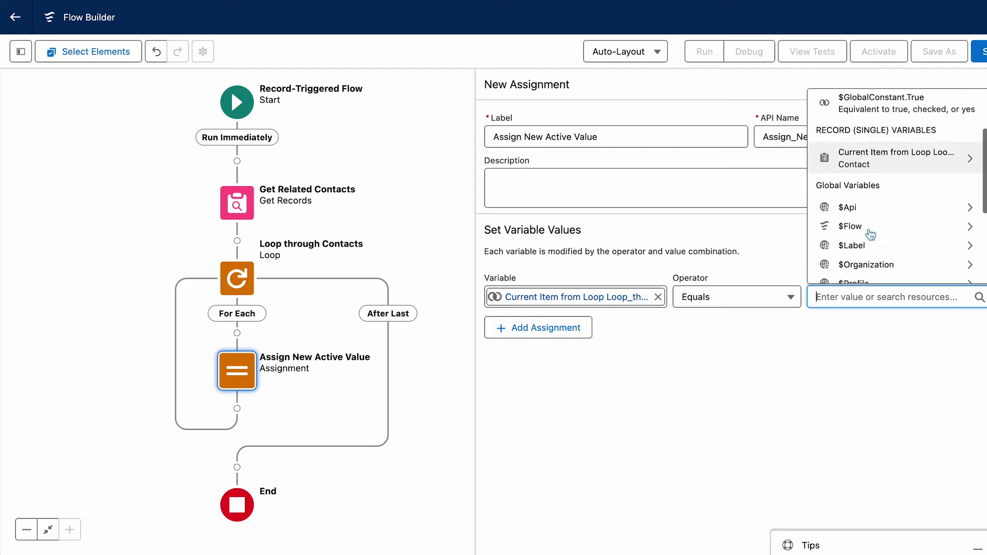
pyautogui.click(855, 189)
pyautogui.scroll(-3, 874, 221)
pyautogui.click(851, 191)
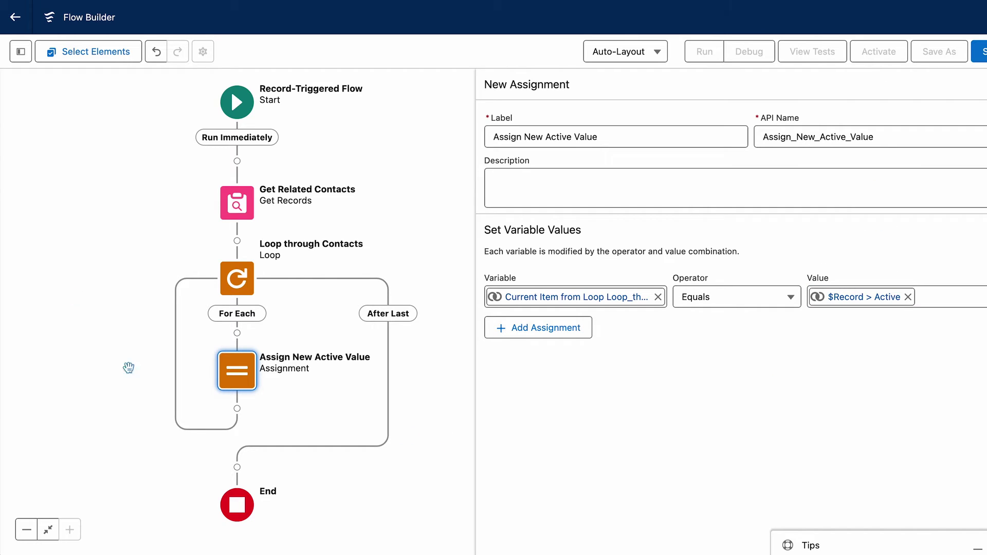
pyautogui.click(21, 52)
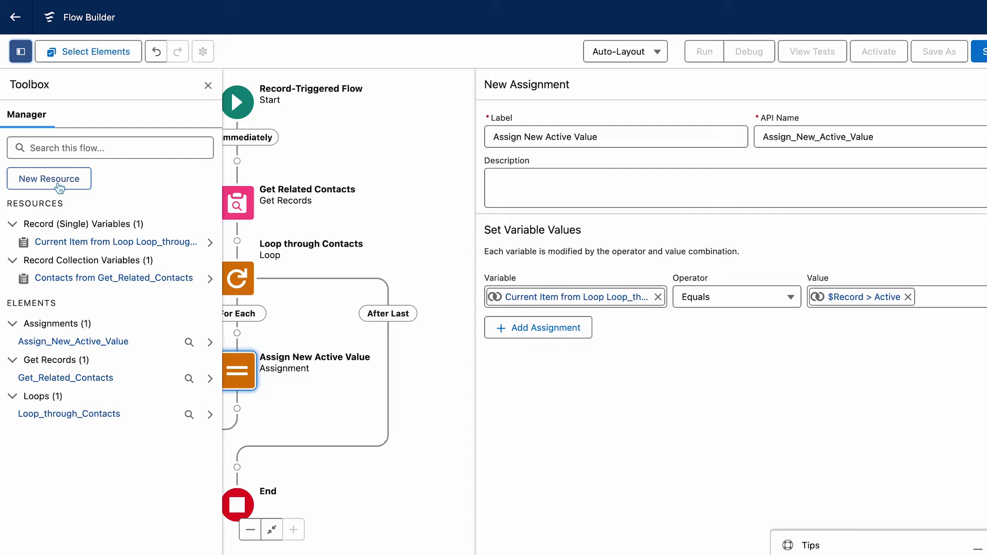
# Start a new Variable resource named updateContacts.
pyautogui.click(49, 179)
pyautogui.click(280, 220)
pyautogui.click(288, 257)
pyautogui.click(351, 253)
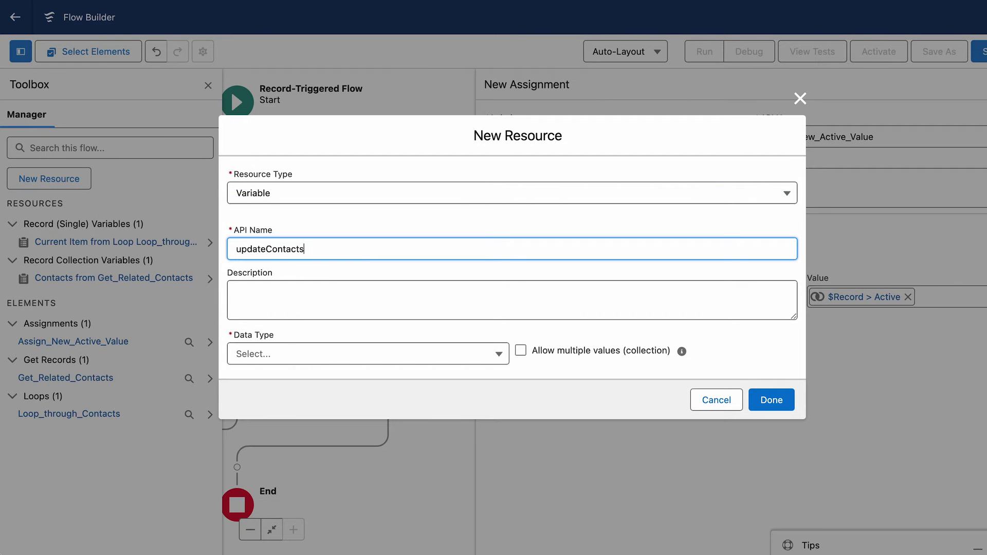
# Make updateContacts a Contact record variable that allows multiple values.
pyautogui.click(319, 355)
pyautogui.scroll(-2, 306, 270)
pyautogui.scroll(2, 302, 241)
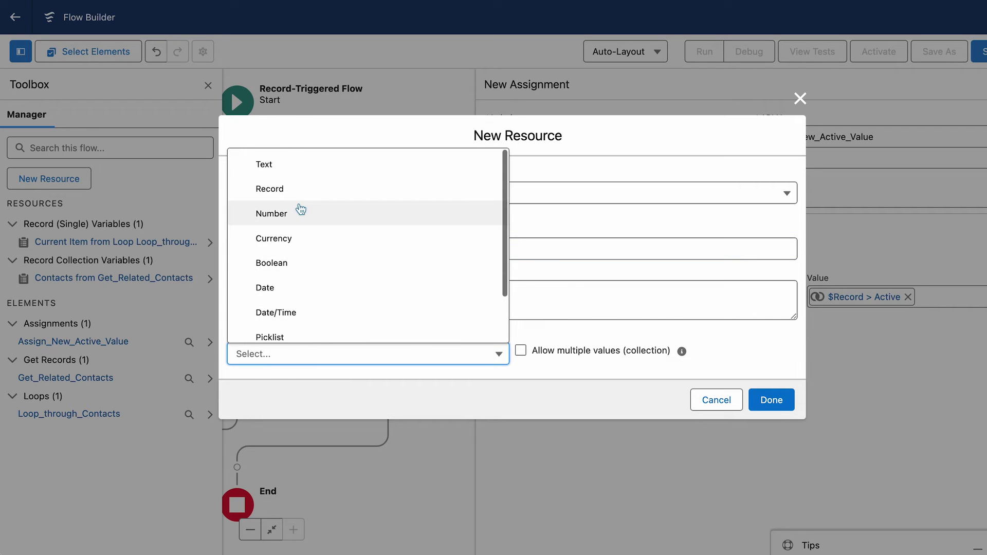
pyautogui.click(300, 195)
pyautogui.click(304, 347)
pyautogui.write('conta')
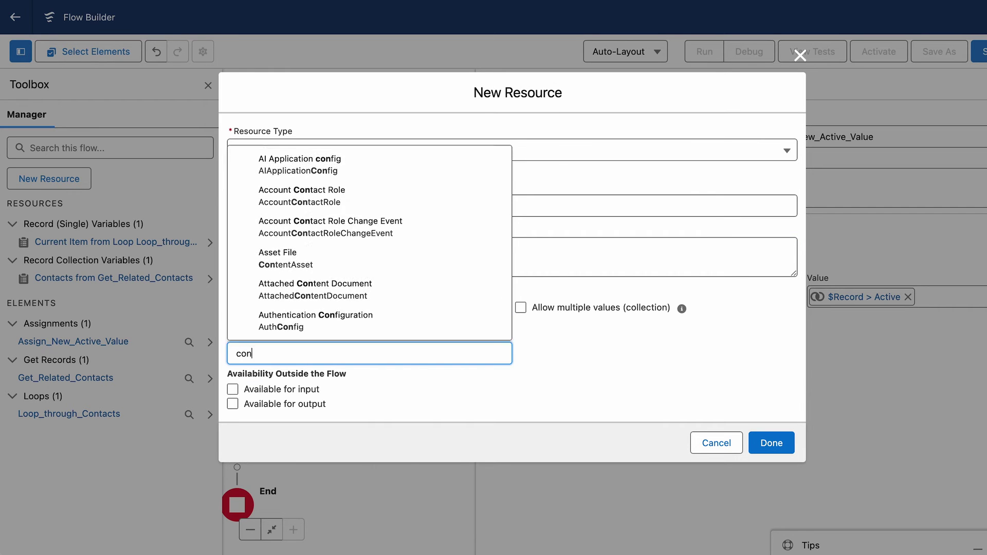
pyautogui.click(293, 258)
pyautogui.click(529, 308)
pyautogui.click(769, 441)
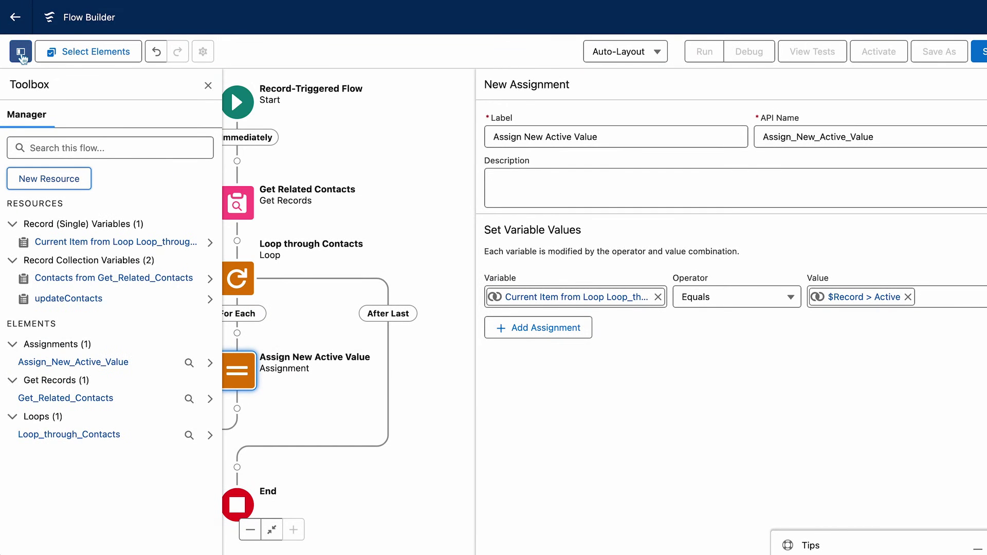
pyautogui.click(22, 55)
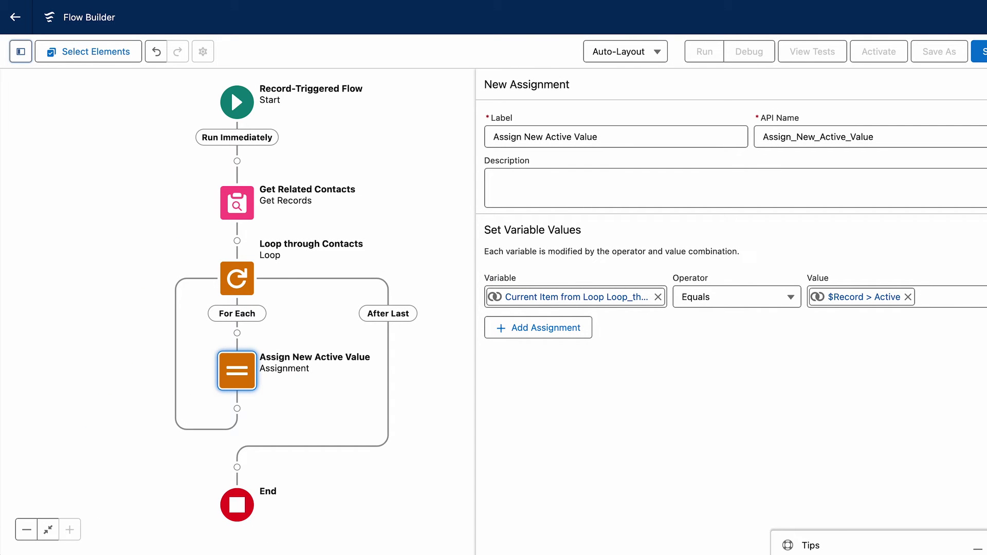
# Add an Assignment, Add Contact to updateContacts, that adds the Current Item from Loop to updateContacts.
pyautogui.click(238, 409)
pyautogui.scroll(-5, 237, 519)
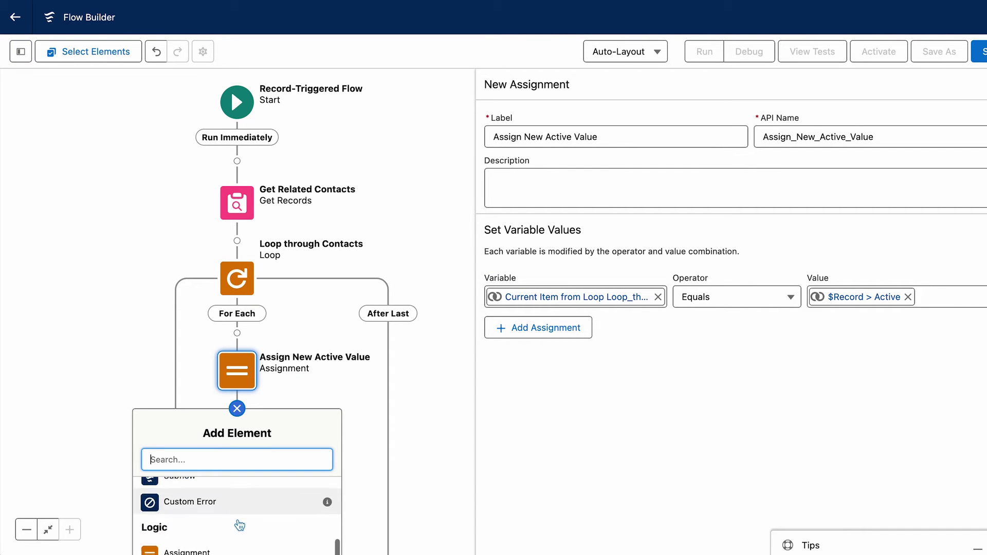
pyautogui.click(203, 489)
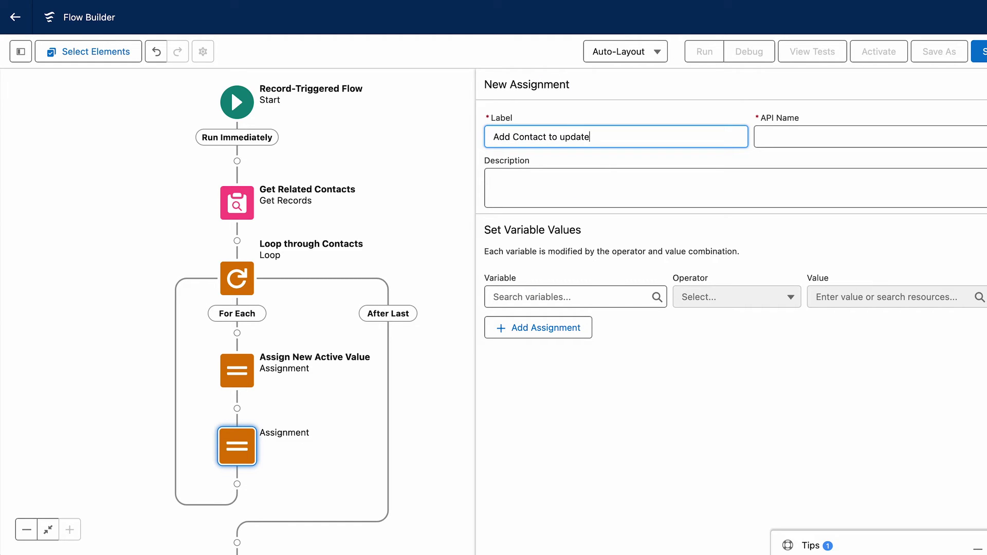
pyautogui.click(601, 296)
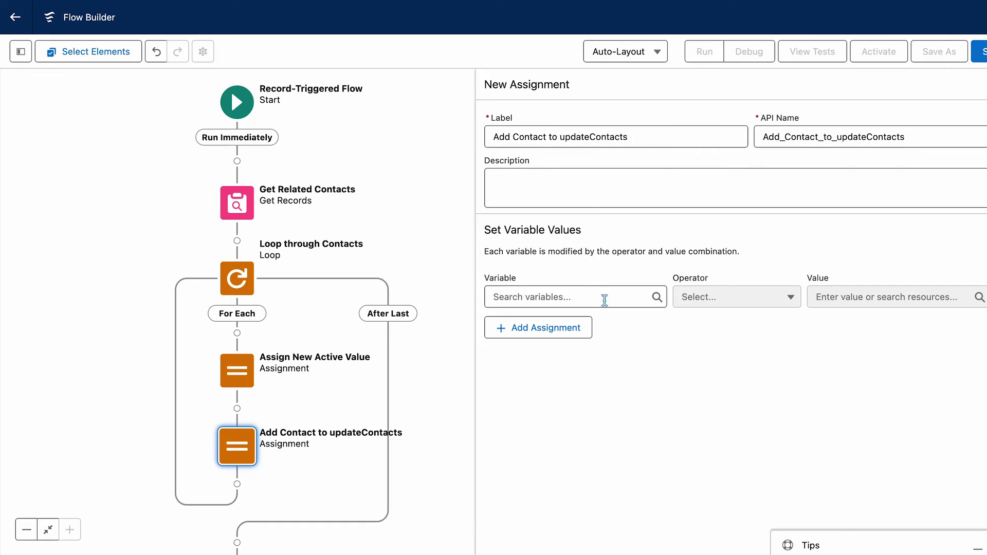
pyautogui.write('upd')
pyautogui.click(571, 265)
pyautogui.click(712, 298)
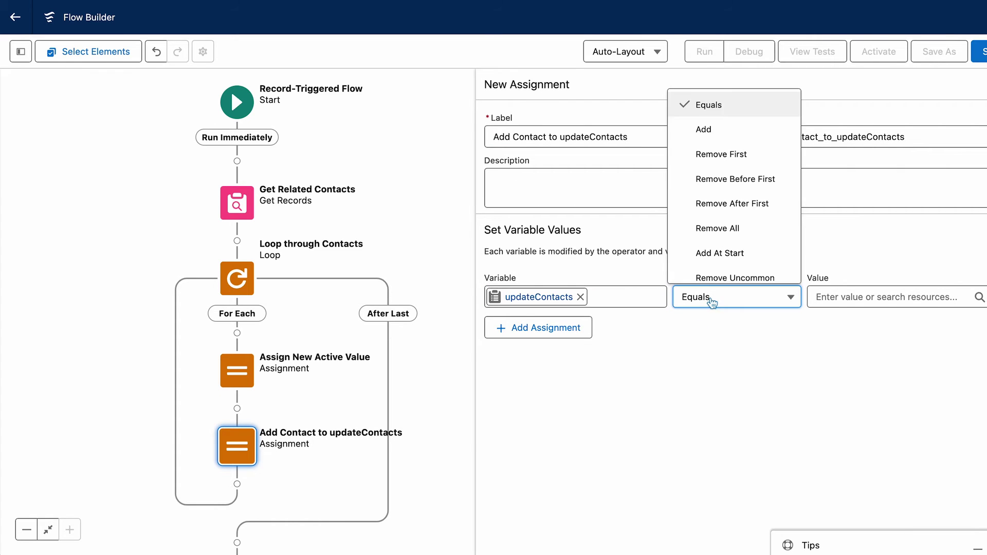
pyautogui.click(704, 130)
pyautogui.click(854, 297)
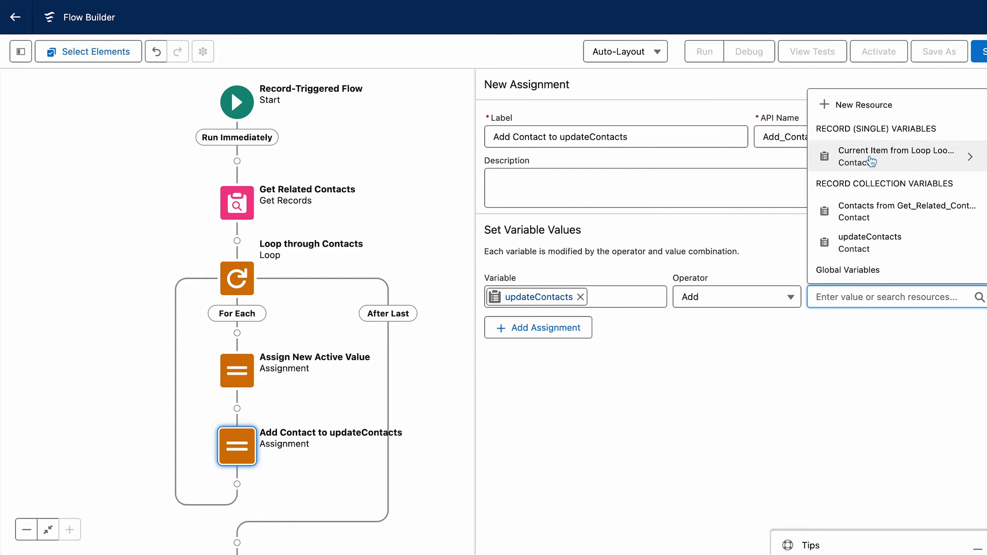
pyautogui.click(869, 158)
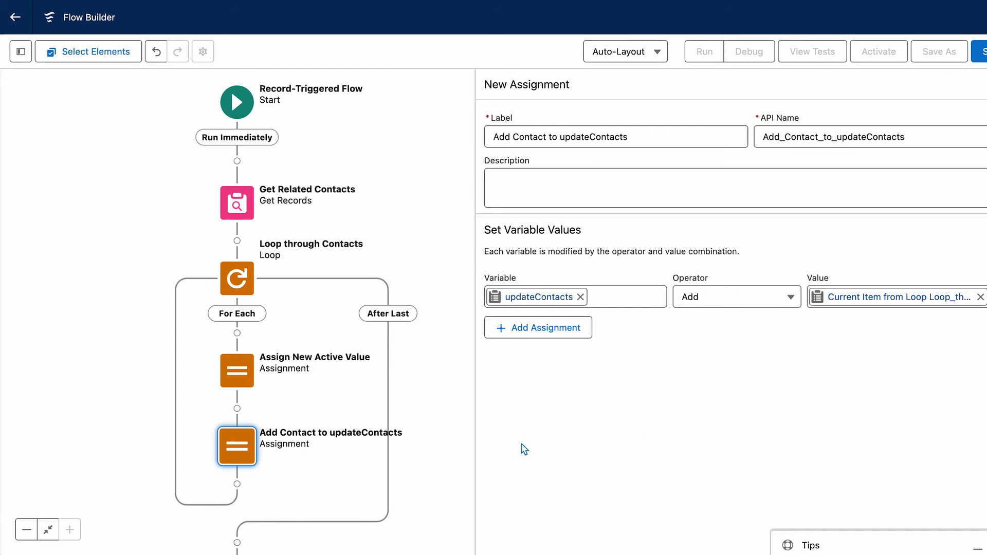
pyautogui.moveTo(430, 447); pyautogui.dragTo(430, 342)
# Add an Update Records step, Update Contacts, after the loop that updates all records in updateContacts.
pyautogui.click(237, 437)
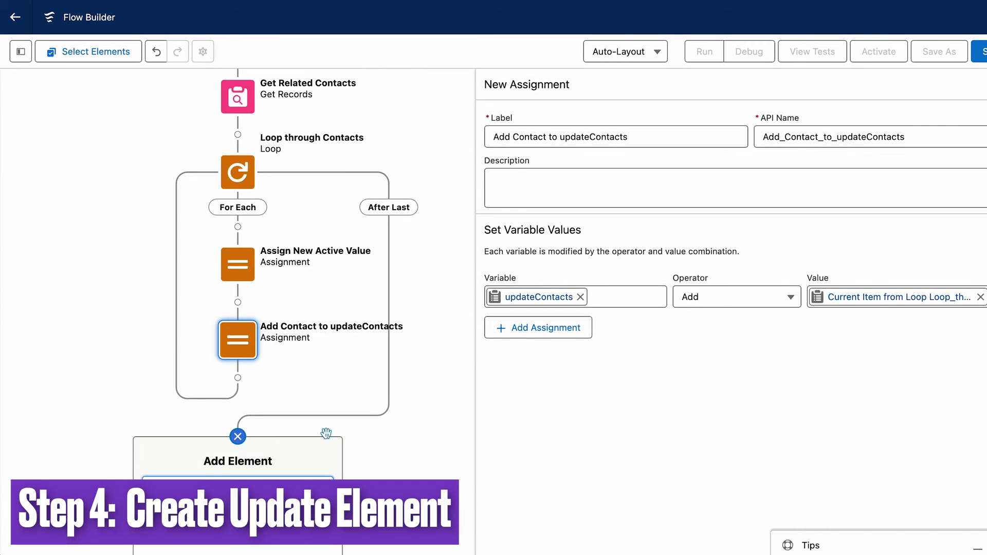
pyautogui.moveTo(326, 434); pyautogui.dragTo(399, 253)
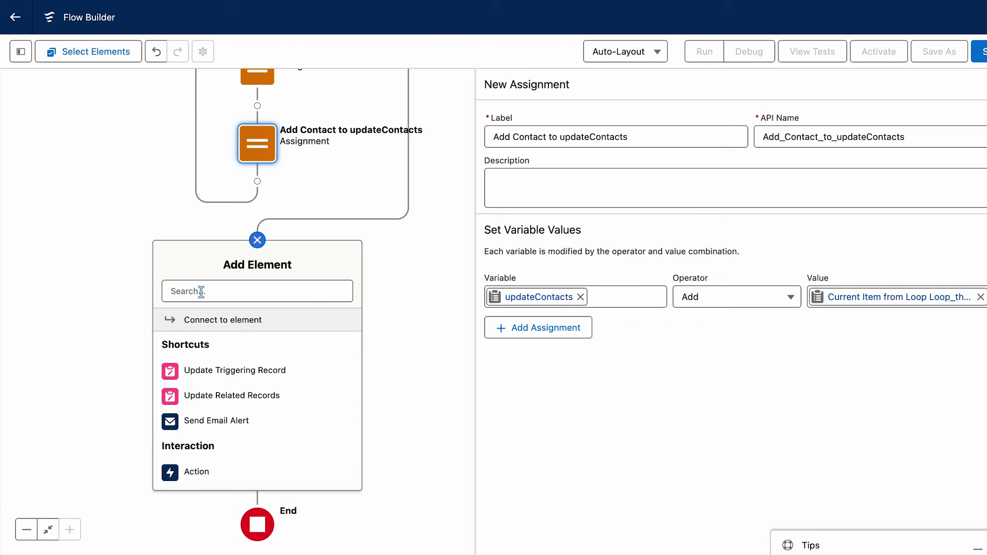
pyautogui.scroll(-10, 221, 334)
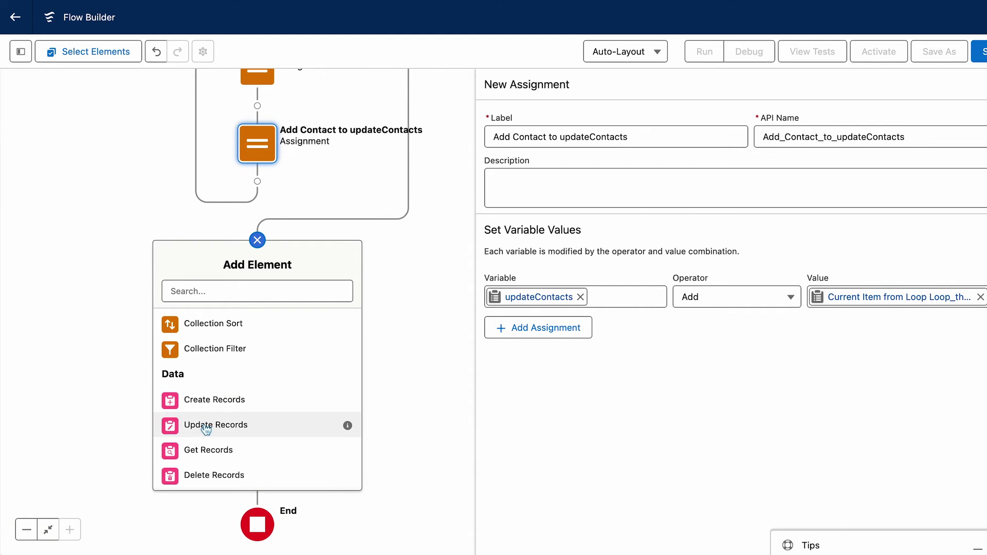
pyautogui.click(206, 426)
pyautogui.click(542, 135)
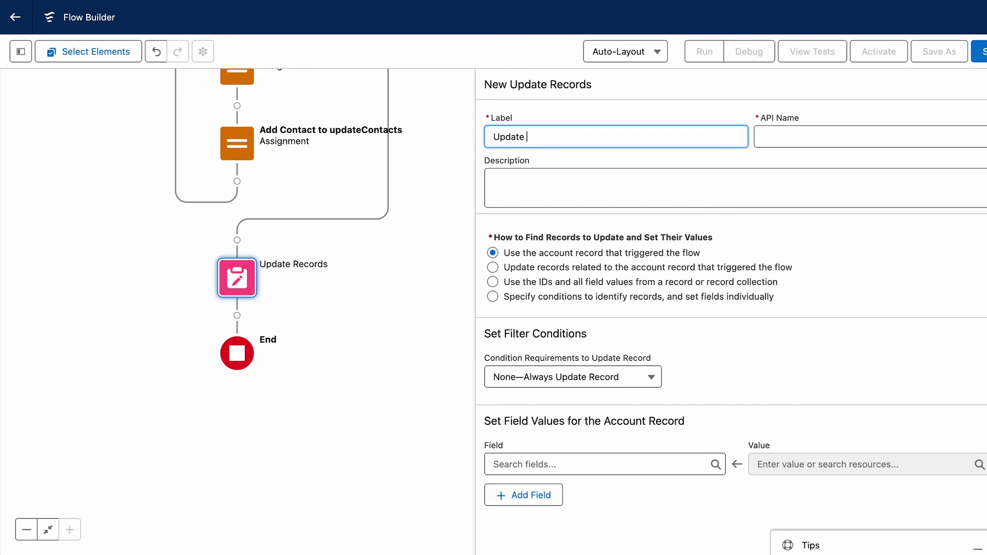
pyautogui.click(642, 163)
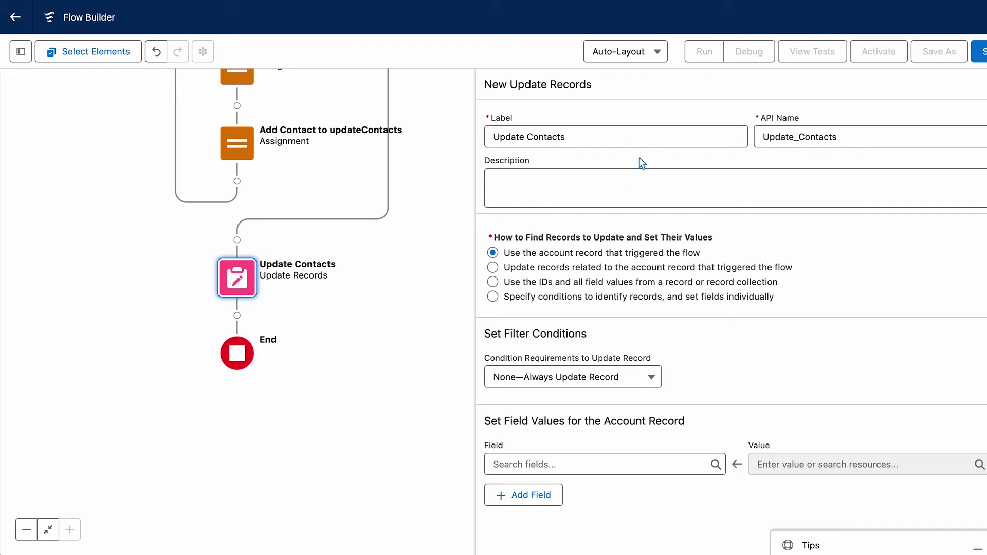
pyautogui.click(571, 287)
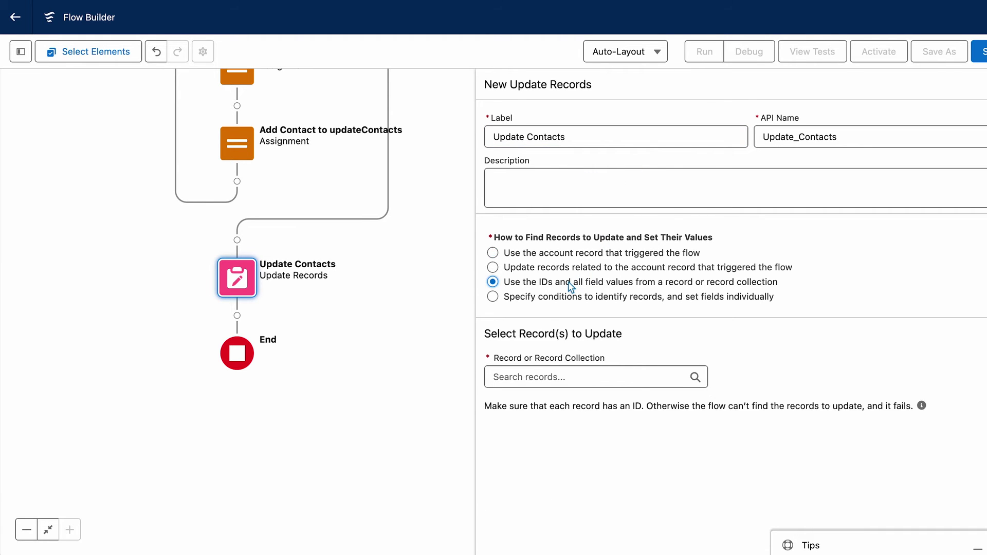
pyautogui.click(597, 377)
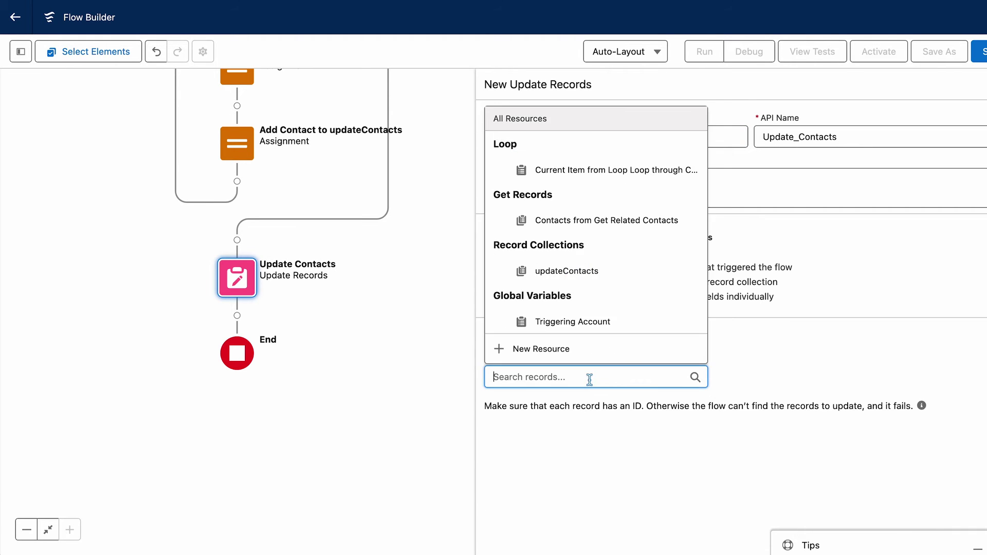
pyautogui.click(583, 275)
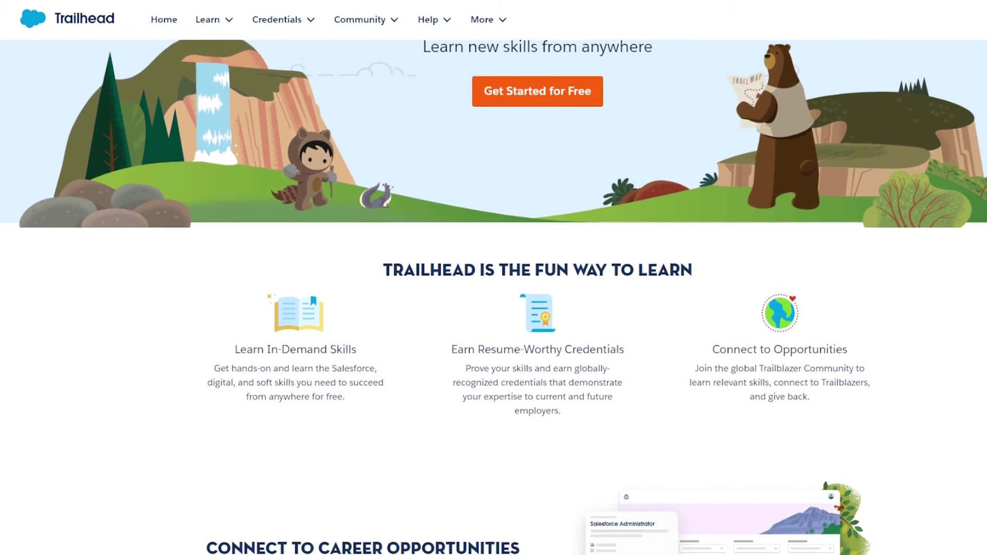
pyautogui.scroll(-5, 493, 288)
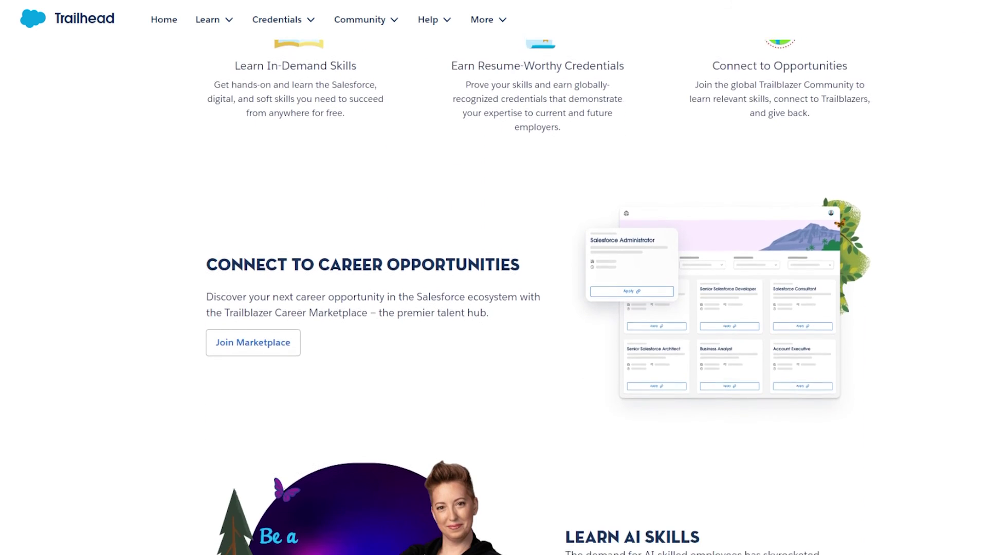
pyautogui.scroll(-5, 493, 288)
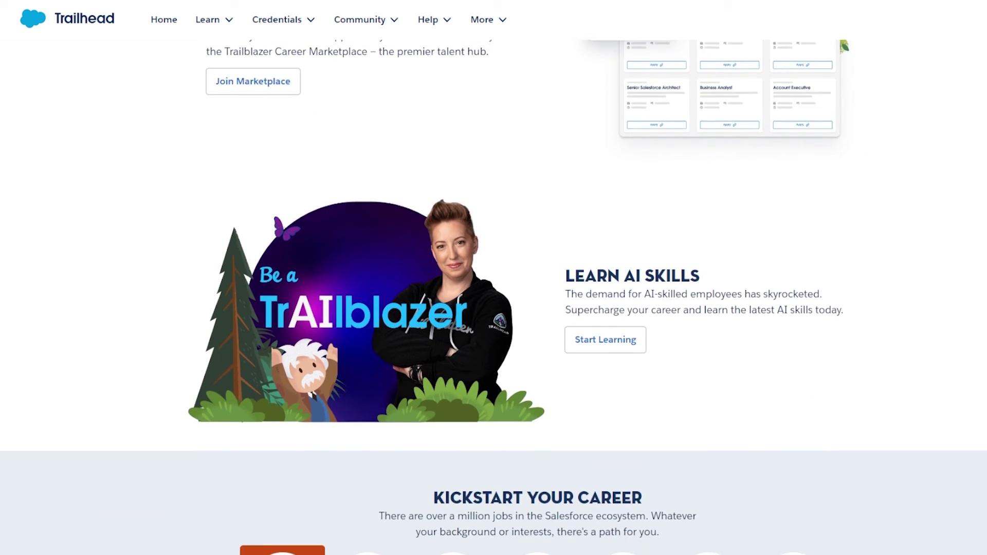
pyautogui.scroll(-5, 493, 288)
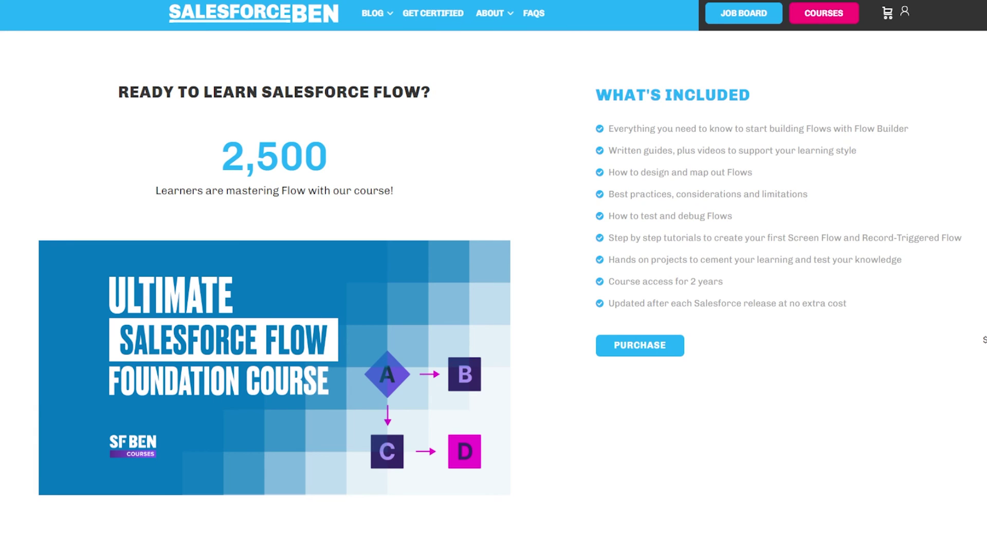
pyautogui.scroll(-5, 494, 293)
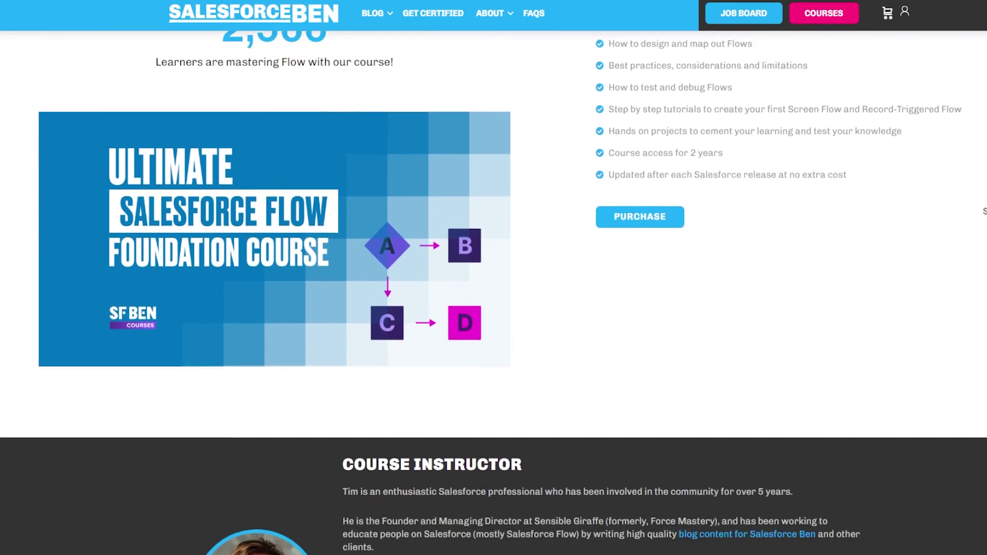
pyautogui.scroll(-5, 493, 293)
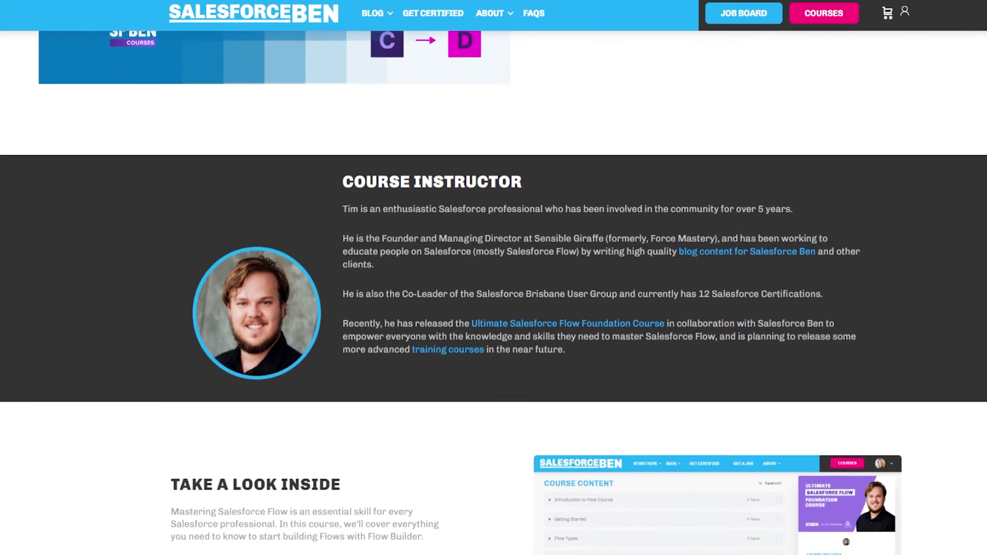
pyautogui.scroll(-5, 493, 293)
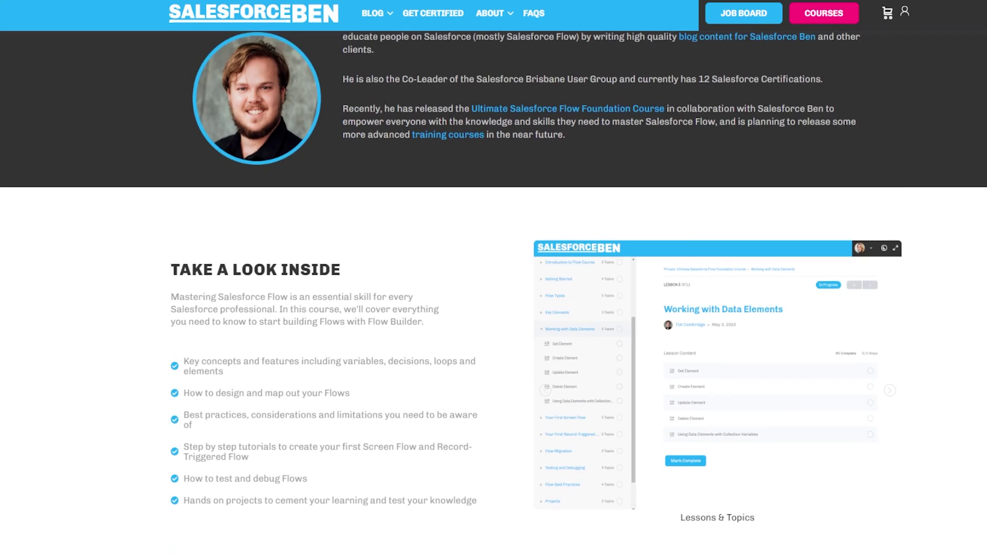
pyautogui.scroll(-5, 494, 293)
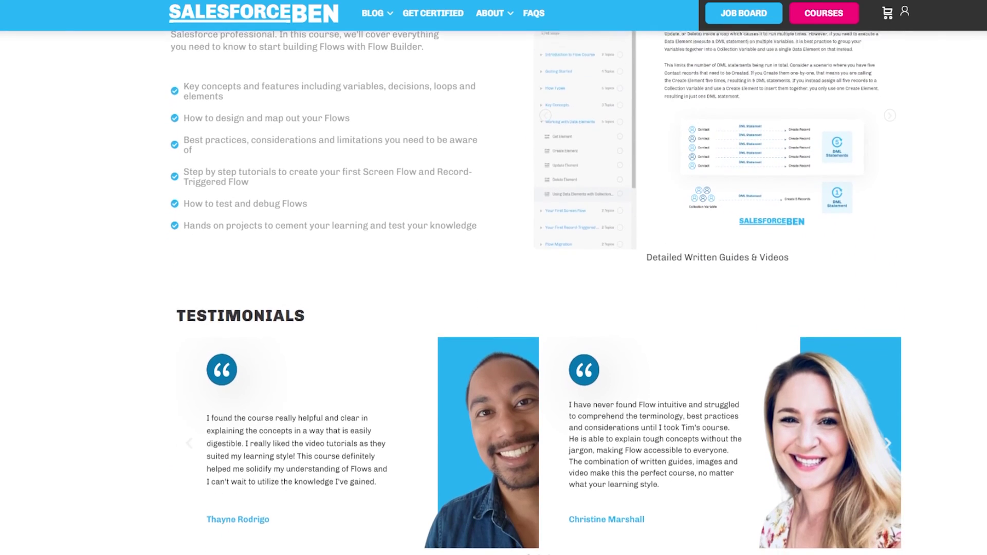